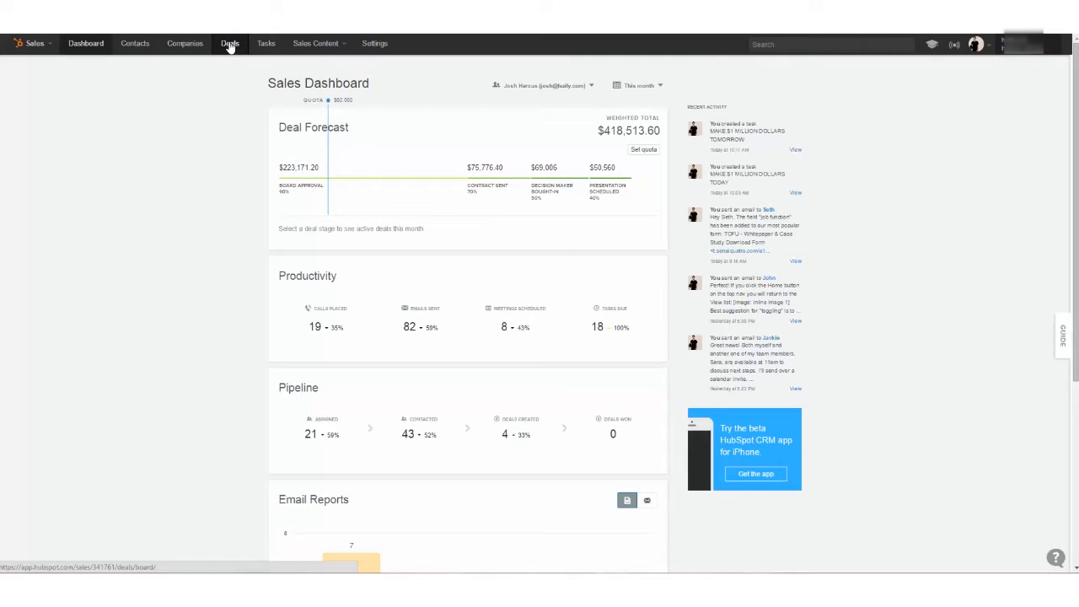
Open the Deals page, view all deals as a table, and return to the board view
{"action": "left_click", "coordinate": [231, 52]}
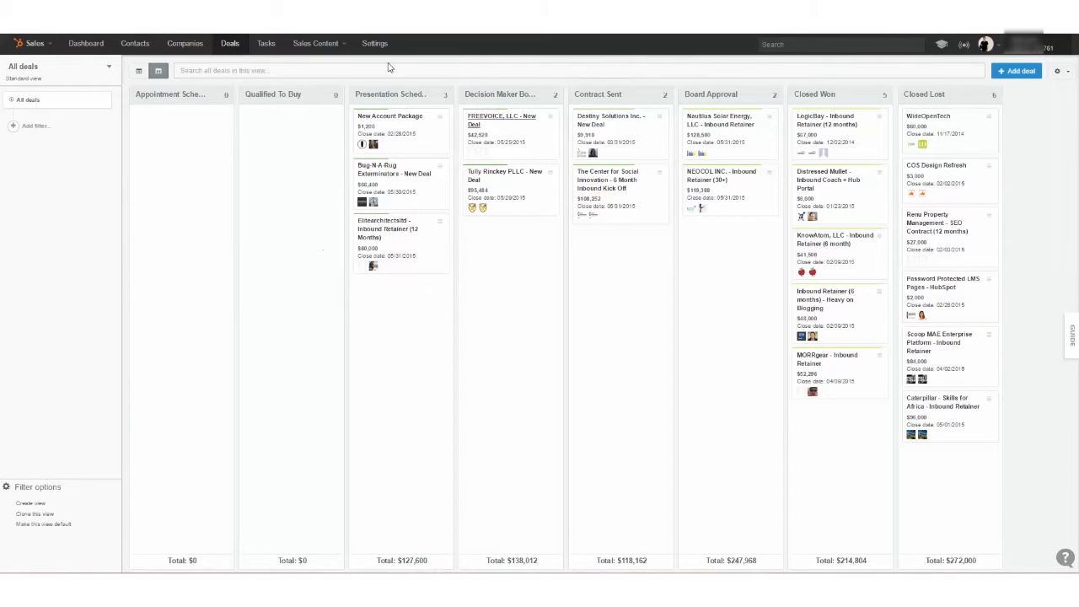
{"action": "left_click", "coordinate": [138, 72]}
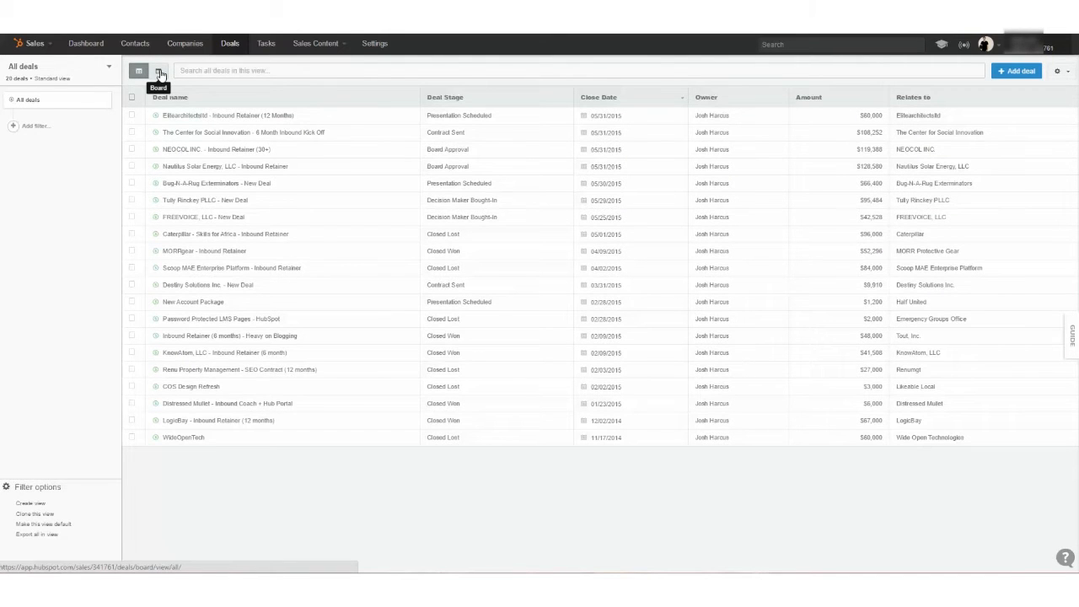
{"action": "left_click", "coordinate": [160, 74]}
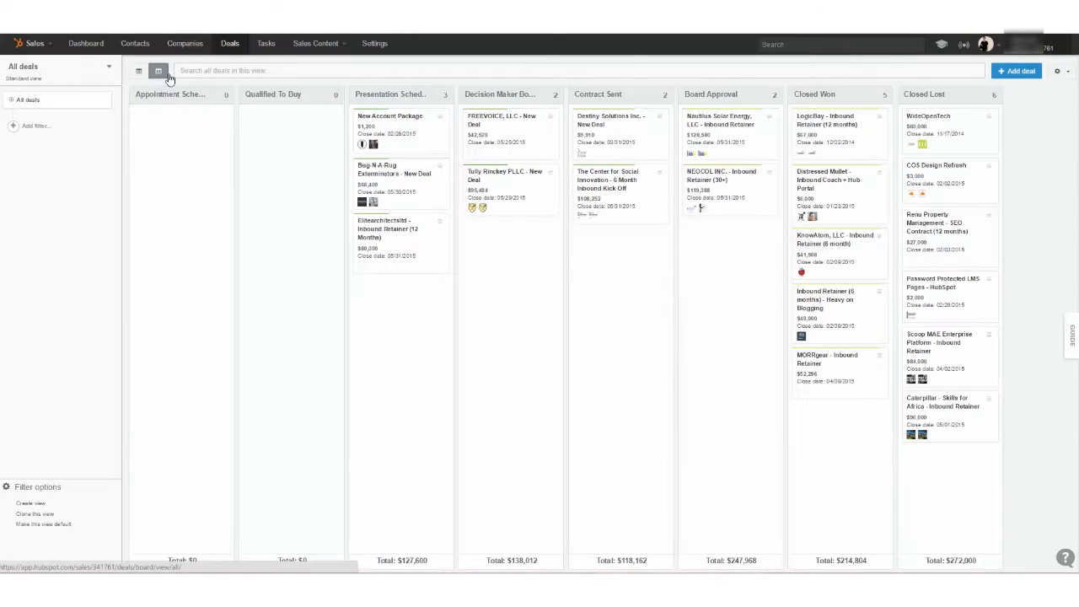
View the FREEVOICE, LLC - New Deal record from the Decision Maker Bought-In column and return to the deals board
{"action": "mouse_move", "coordinate": [517, 138]}
{"action": "left_mouse_down"}
{"action": "mouse_move", "coordinate": [532, 141]}
{"action": "mouse_move", "coordinate": [486, 126]}
{"action": "mouse_move", "coordinate": [540, 142]}
{"action": "mouse_move", "coordinate": [527, 131]}
{"action": "left_mouse_up"}
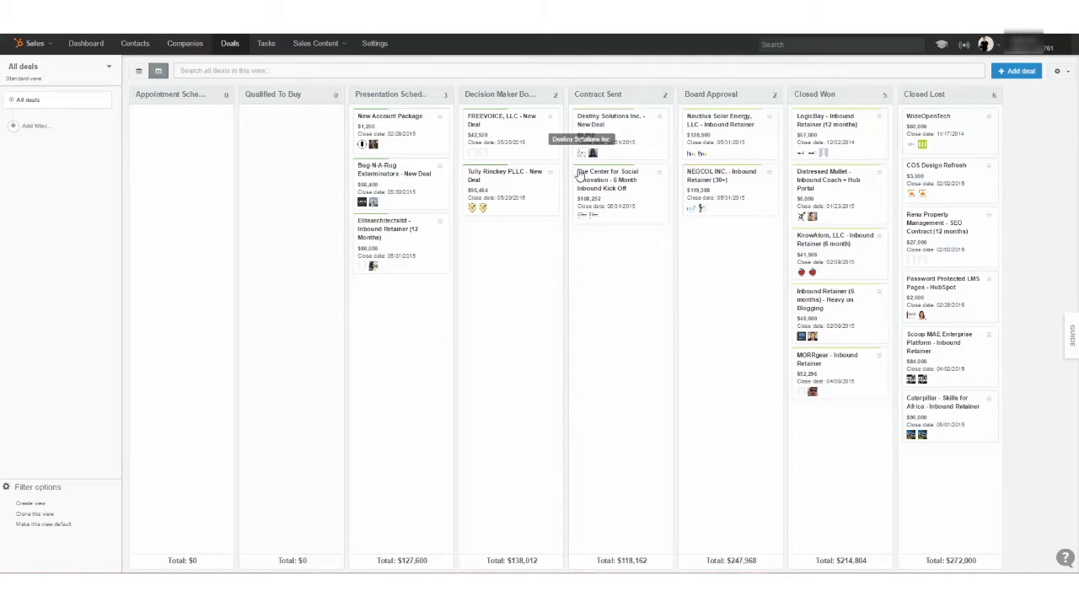
{"action": "left_click", "coordinate": [511, 123]}
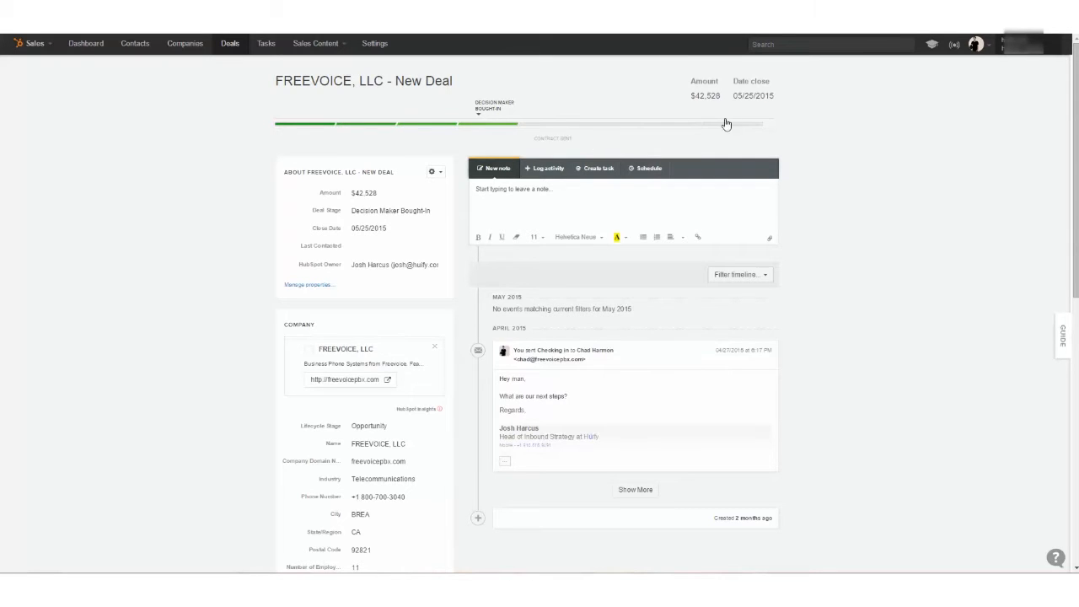
{"action": "left_click", "coordinate": [231, 44]}
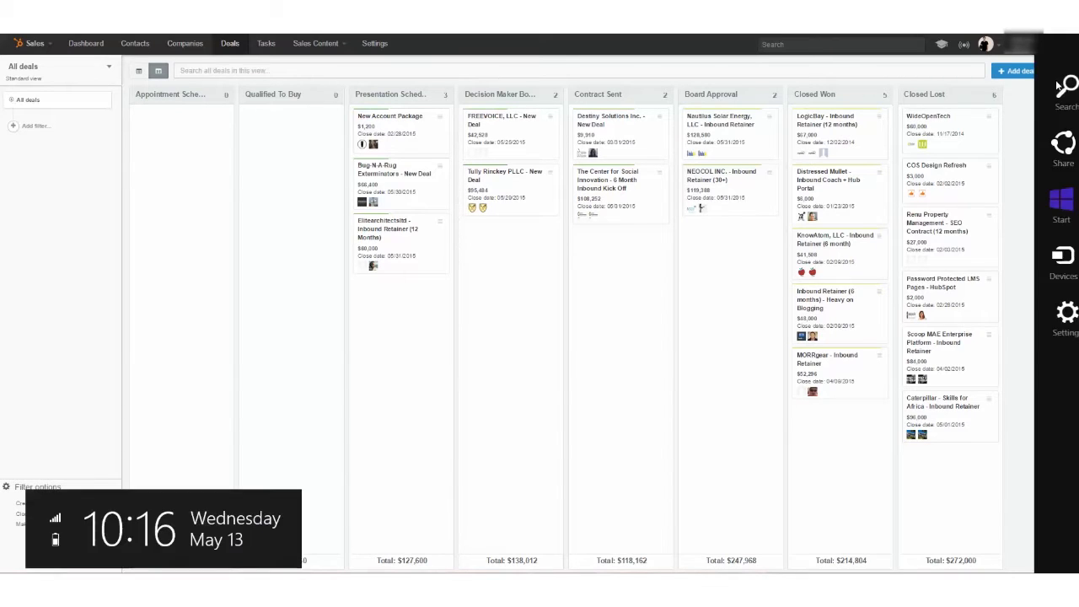
Open the deal stages for editing and rename stage 1 as Connect Call Complete
{"action": "left_click", "coordinate": [1065, 73]}
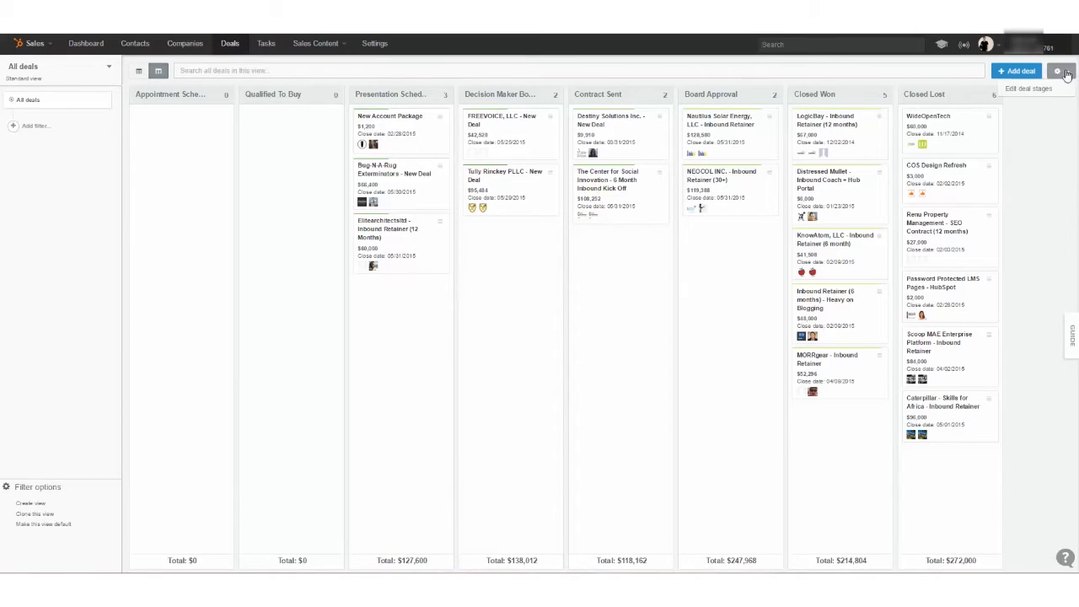
{"action": "left_click", "coordinate": [1053, 90]}
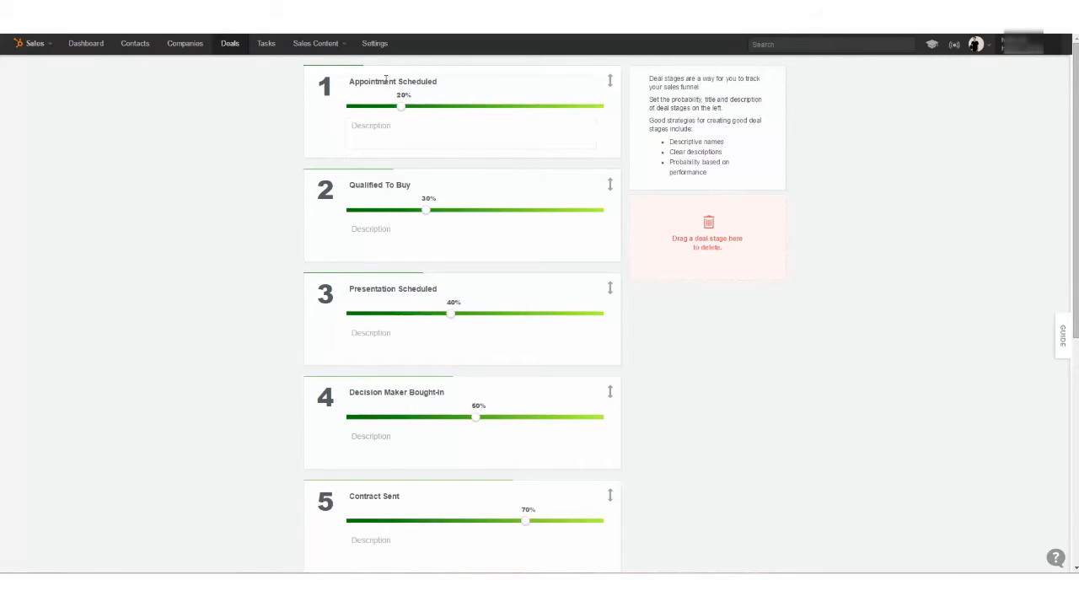
{"action": "left_click", "coordinate": [414, 80]}
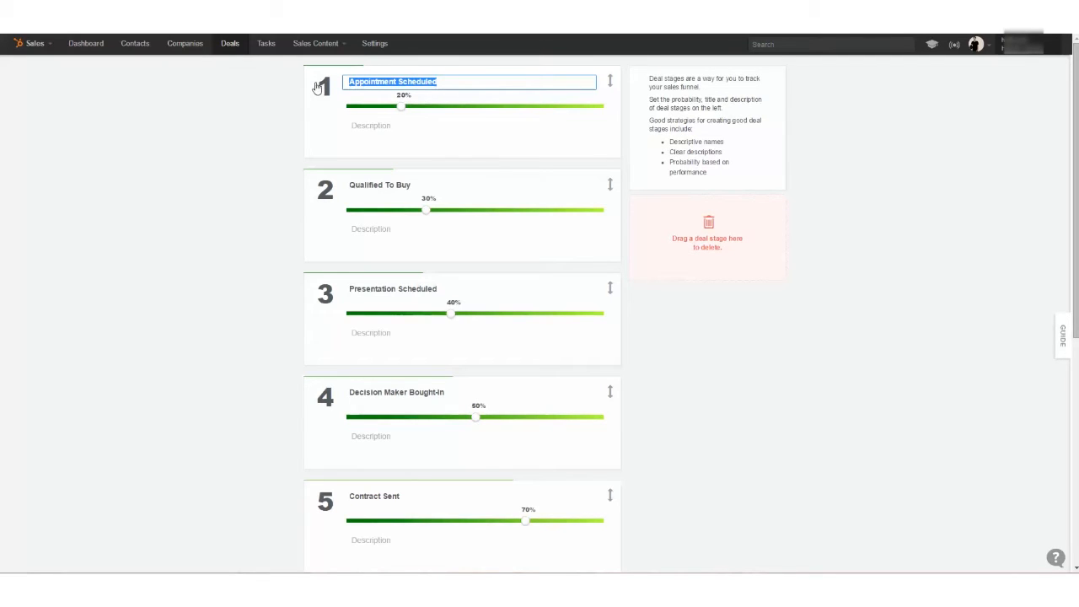
{"action": "type", "text": "Connect Call"}
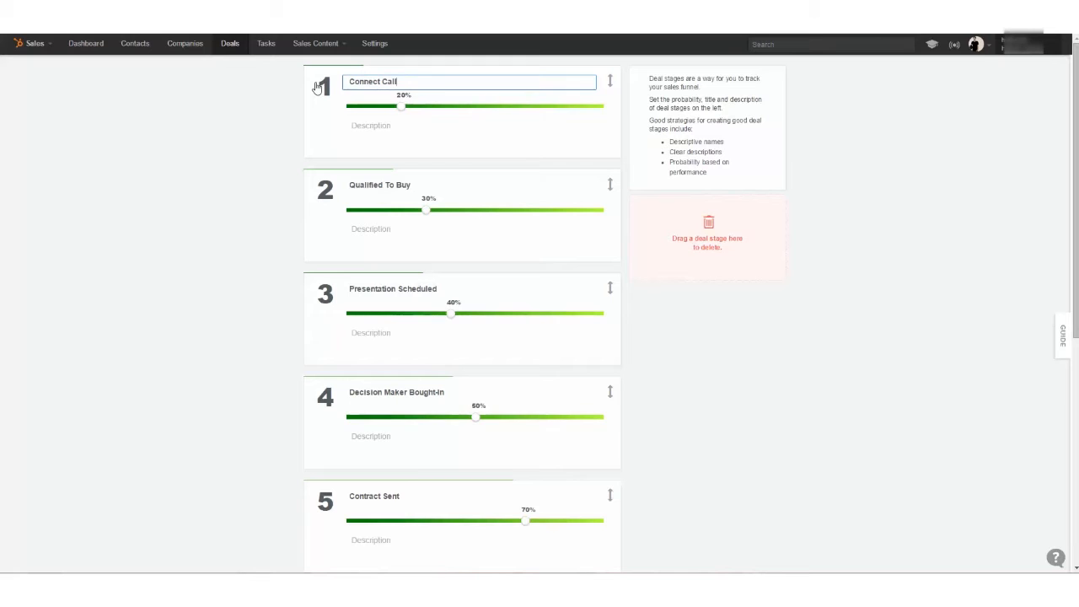
{"action": "type", "text": " Complete"}
{"action": "left_click", "coordinate": [269, 84]}
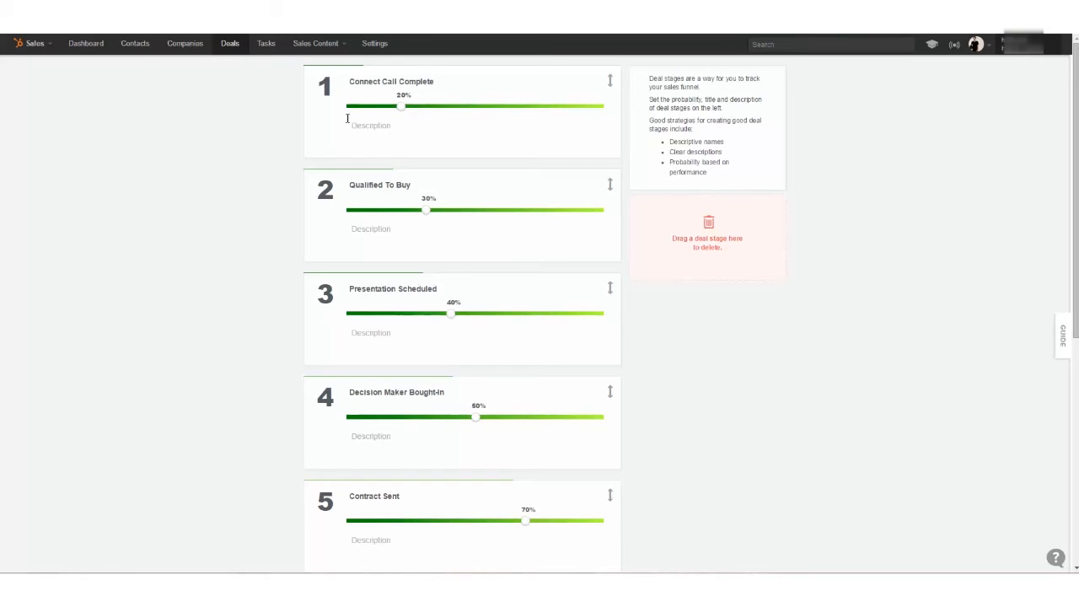
Set the probability of the Connect Call Complete stage to 10%
{"action": "scroll", "coordinate": [414, 181], "scroll_direction": "down", "scroll_amount": 2}
{"action": "scroll", "coordinate": [417, 179], "scroll_direction": "up", "scroll_amount": 2}
{"action": "left_click_drag", "start_coordinate": [400, 105], "coordinate": [378, 105]}
Move the Presentation Scheduled stage below Decision Maker Bought-In and restore it to third place
{"action": "left_click_drag", "start_coordinate": [611, 294], "coordinate": [342, 319]}
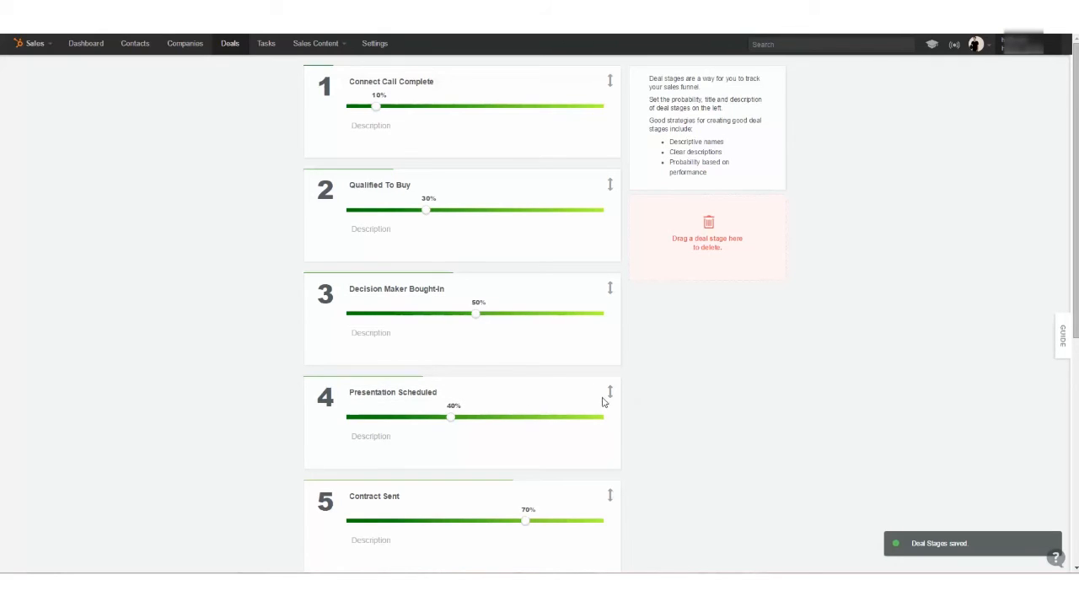
{"action": "left_click_drag", "start_coordinate": [610, 379], "coordinate": [581, 282]}
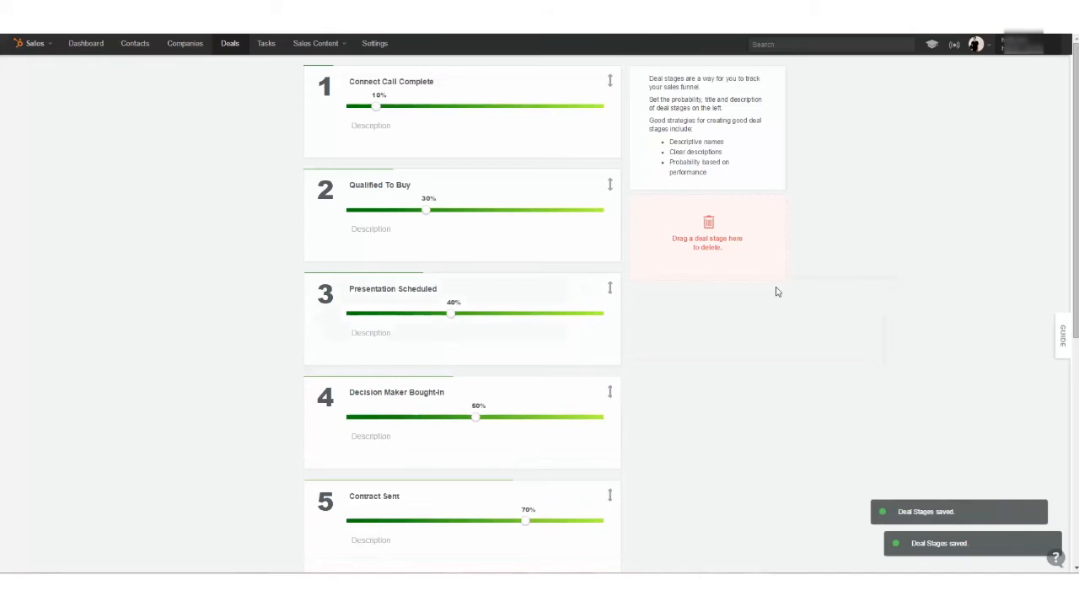
Add a new deal stage at the end of the list and label it MISSING STAGE
{"action": "scroll", "coordinate": [675, 278], "scroll_direction": "down", "scroll_amount": 4}
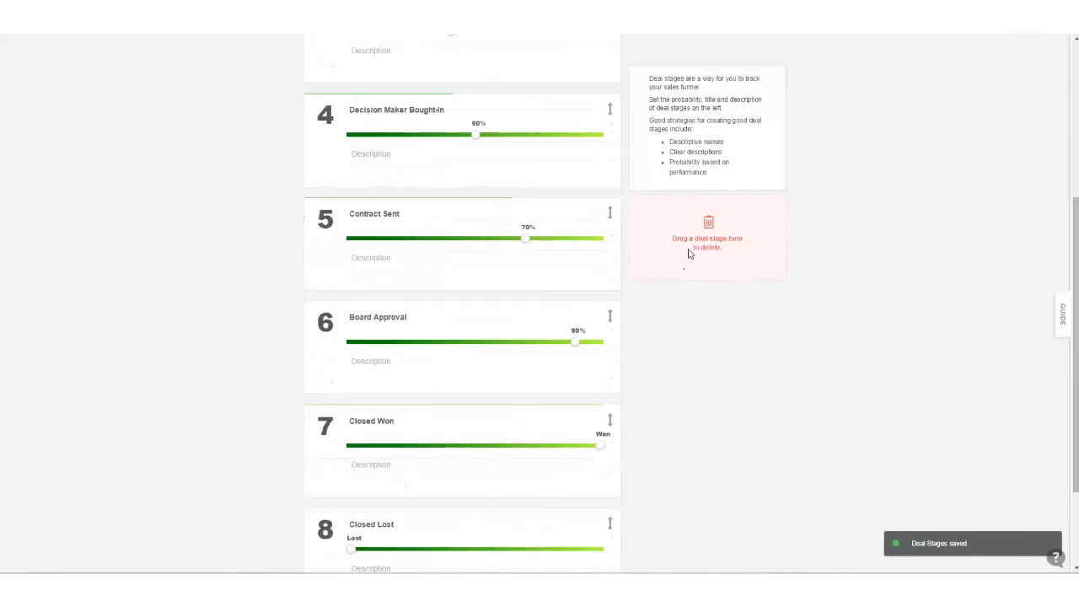
{"action": "scroll", "coordinate": [694, 253], "scroll_direction": "down", "scroll_amount": 1}
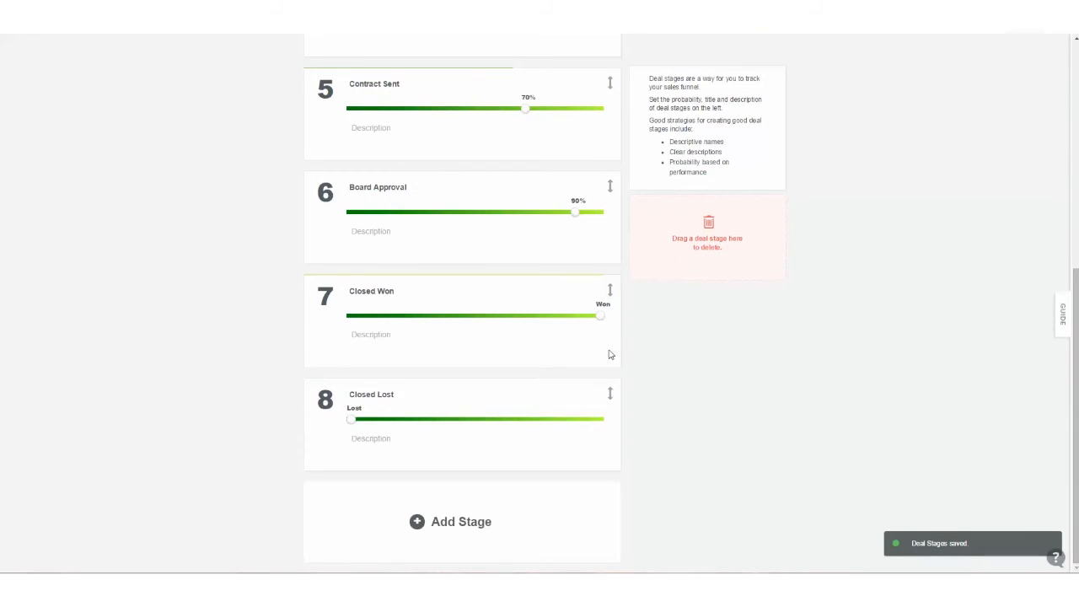
{"action": "scroll", "coordinate": [557, 284], "scroll_direction": "up", "scroll_amount": 5}
{"action": "scroll", "coordinate": [545, 225], "scroll_direction": "down", "scroll_amount": 4}
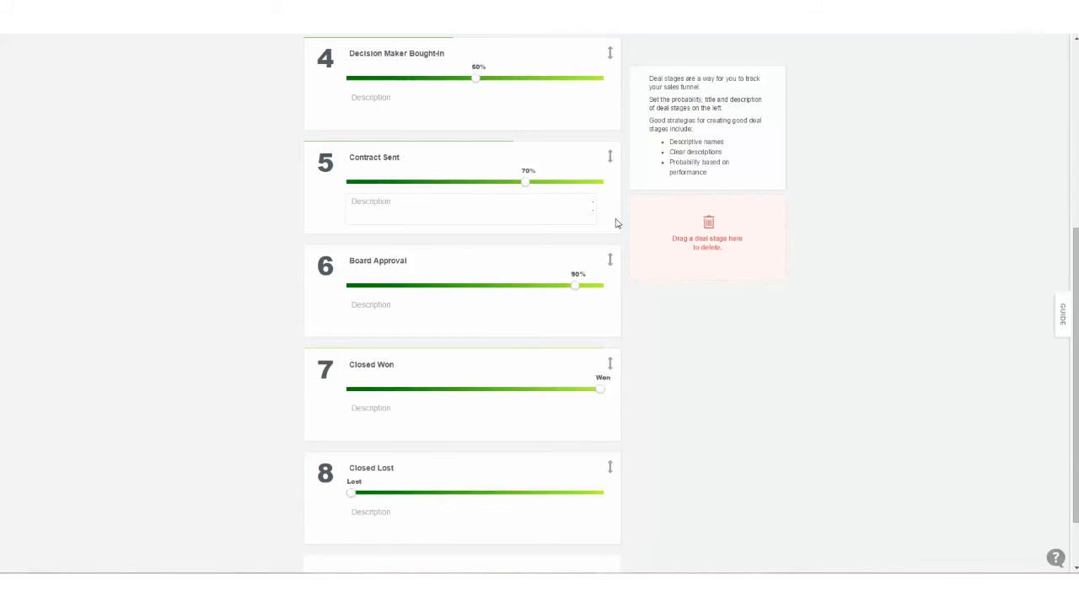
{"action": "scroll", "coordinate": [595, 221], "scroll_direction": "down", "scroll_amount": 1}
{"action": "scroll", "coordinate": [474, 555], "scroll_direction": "down", "scroll_amount": 1}
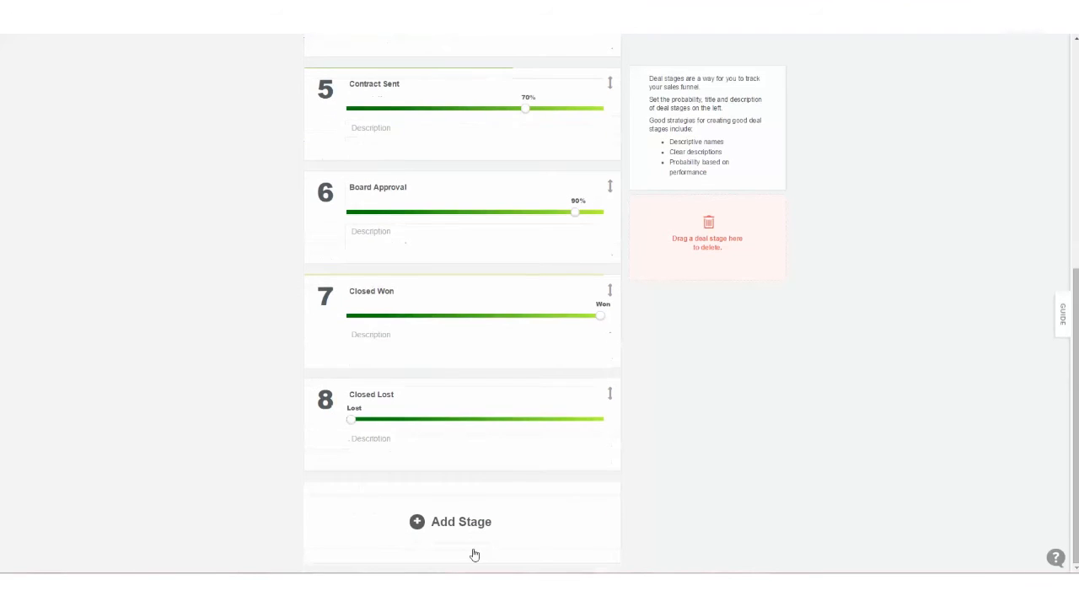
{"action": "left_click", "coordinate": [448, 531]}
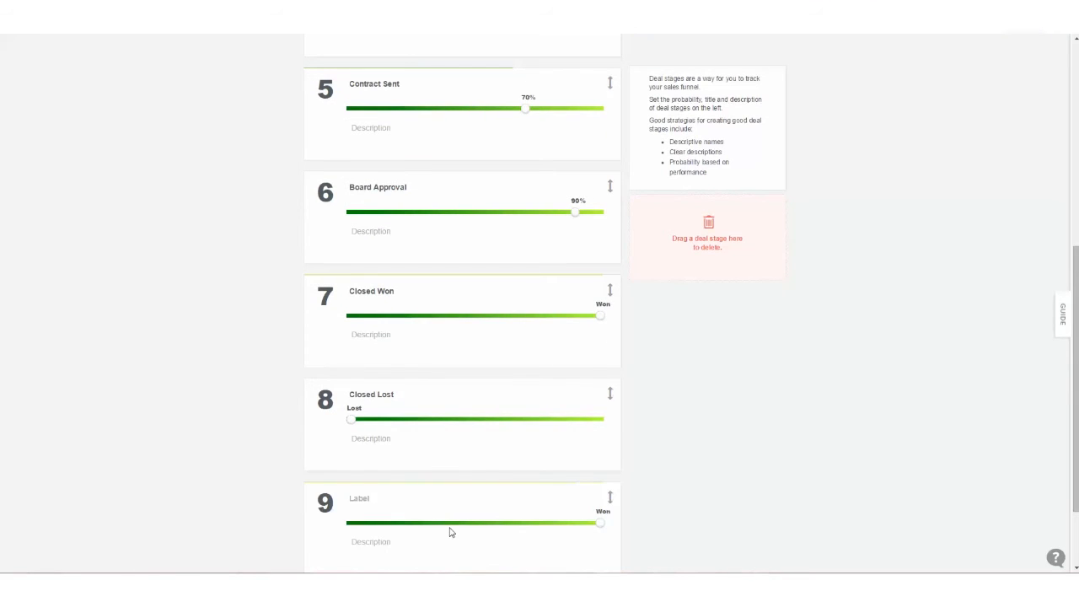
{"action": "scroll", "coordinate": [449, 531], "scroll_direction": "down", "scroll_amount": 1}
{"action": "left_click", "coordinate": [365, 392]}
{"action": "type", "text": "MISSING STAGE"}
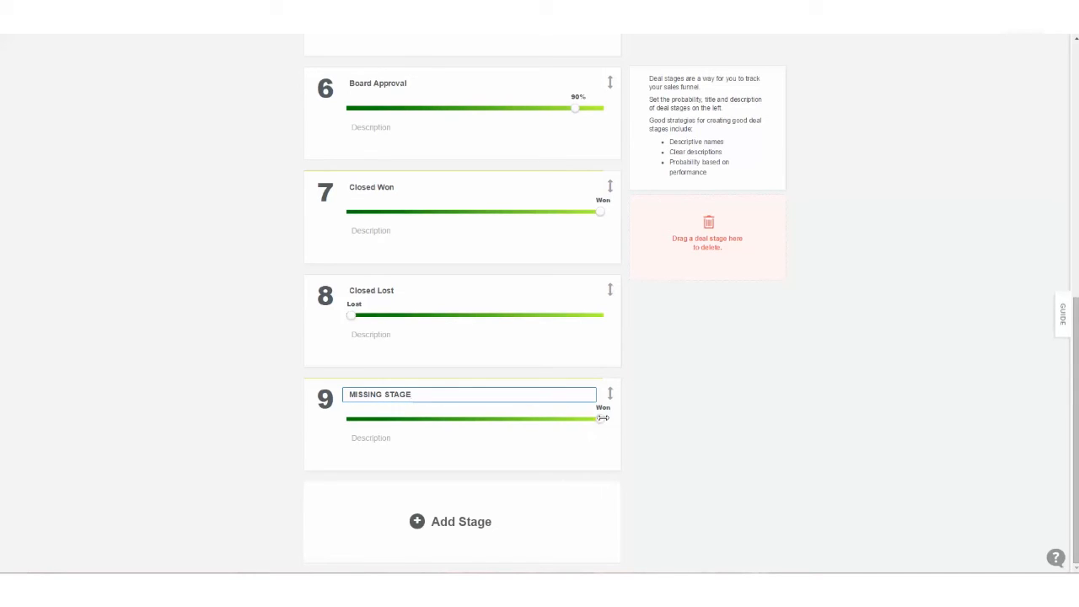
Set the MISSING STAGE probability to 50% and its description to THIS IS THE MISSING STAGE
{"action": "left_click", "coordinate": [477, 419]}
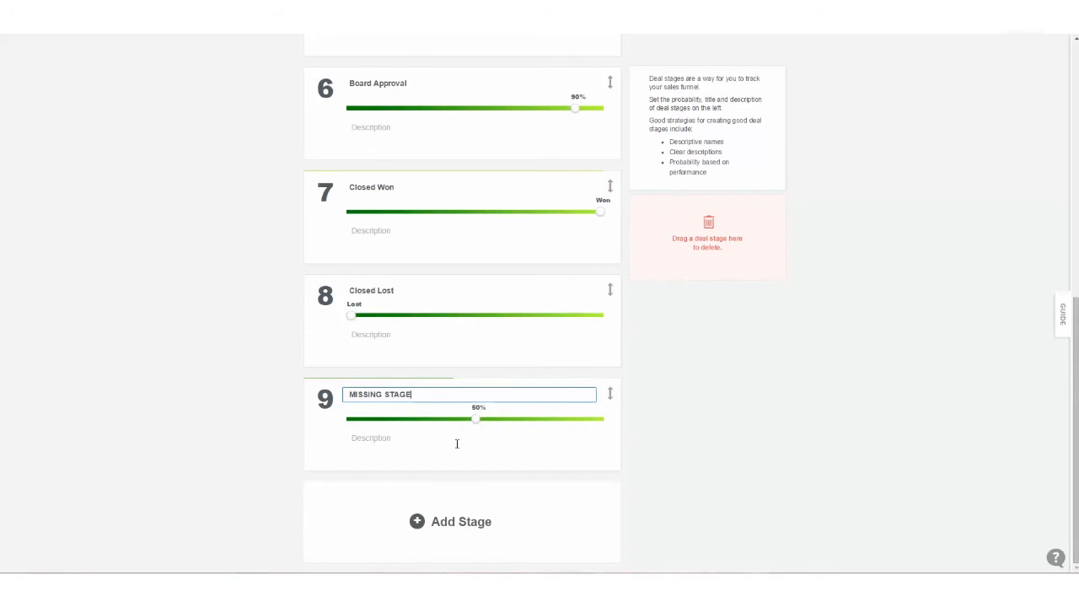
{"action": "left_click", "coordinate": [423, 449]}
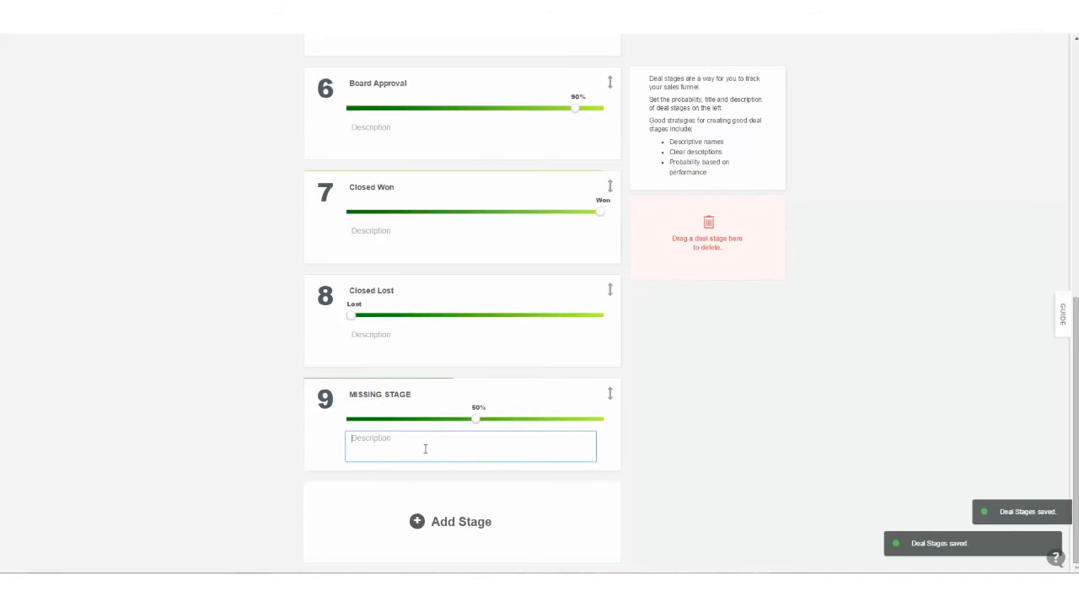
{"action": "type", "text": "THIS IS "}
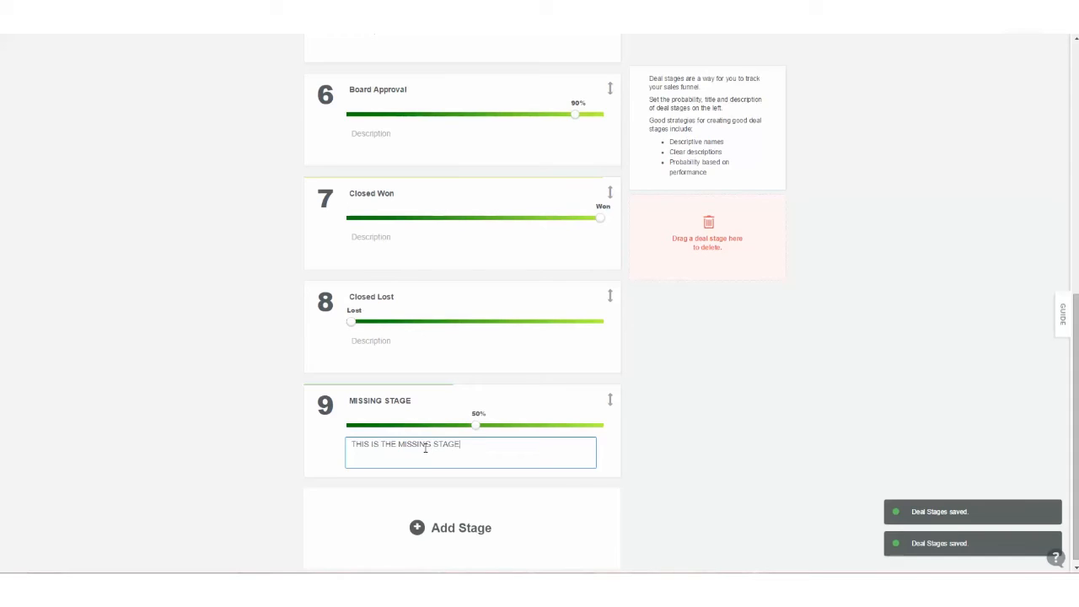
{"action": "type", "text": "THE MISSING STAGE"}
{"action": "left_click", "coordinate": [680, 473]}
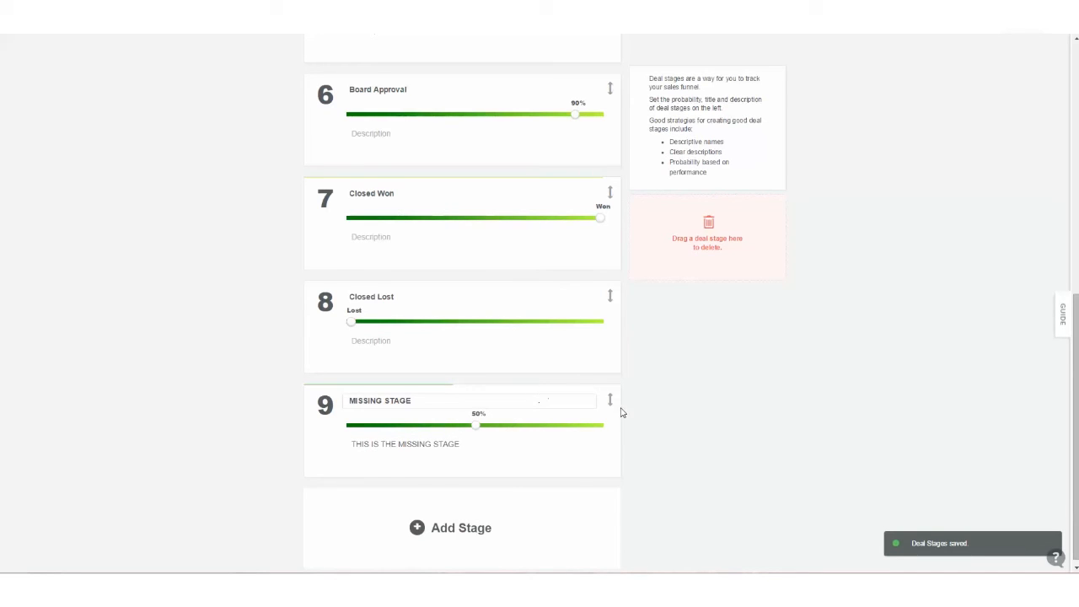
Delete the MISSING STAGE deal stage and return to the start of the stage list
{"action": "scroll", "coordinate": [590, 321], "scroll_direction": "up", "scroll_amount": 2}
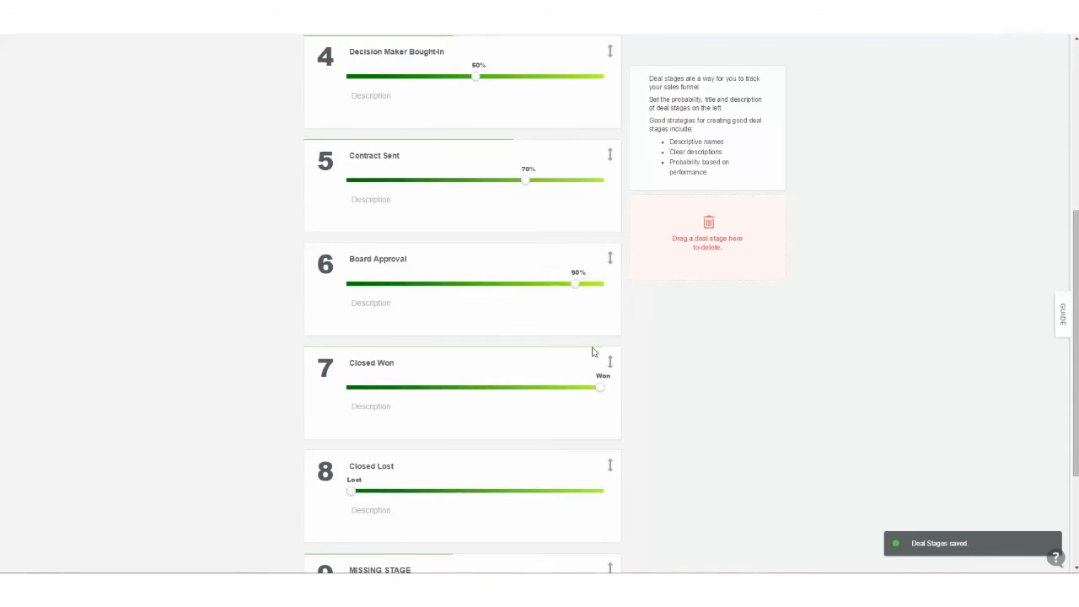
{"action": "scroll", "coordinate": [593, 353], "scroll_direction": "up", "scroll_amount": 1}
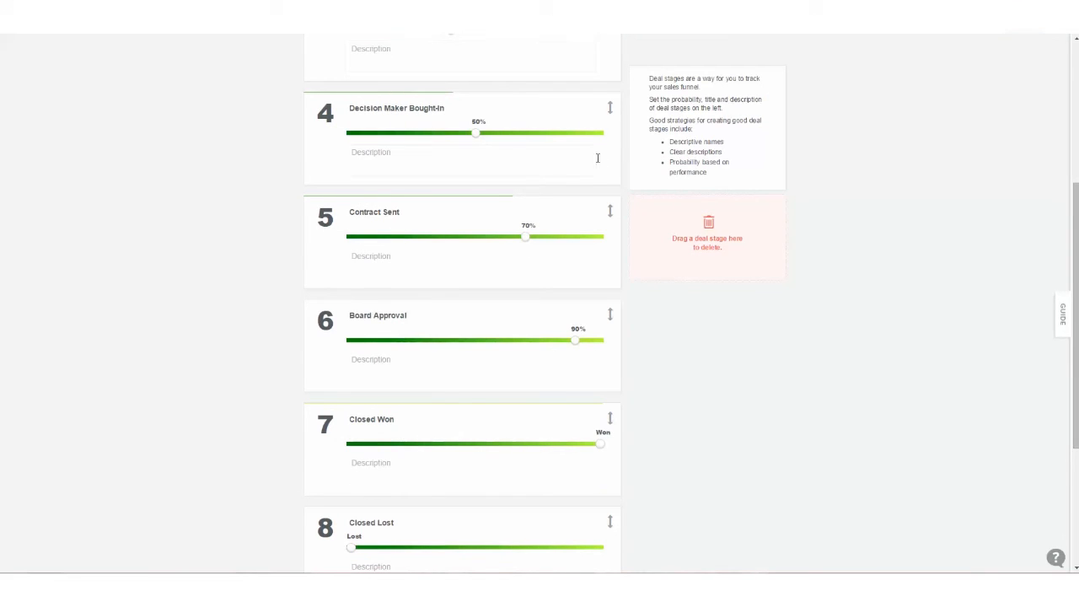
{"action": "scroll", "coordinate": [569, 266], "scroll_direction": "down", "scroll_amount": 3}
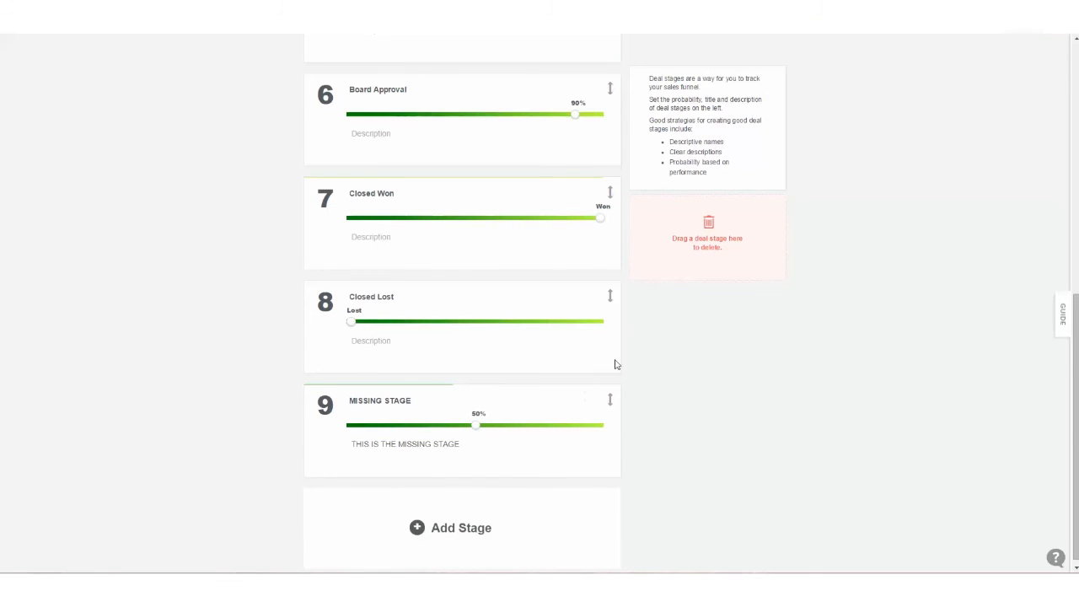
{"action": "scroll", "coordinate": [615, 361], "scroll_direction": "down", "scroll_amount": 1}
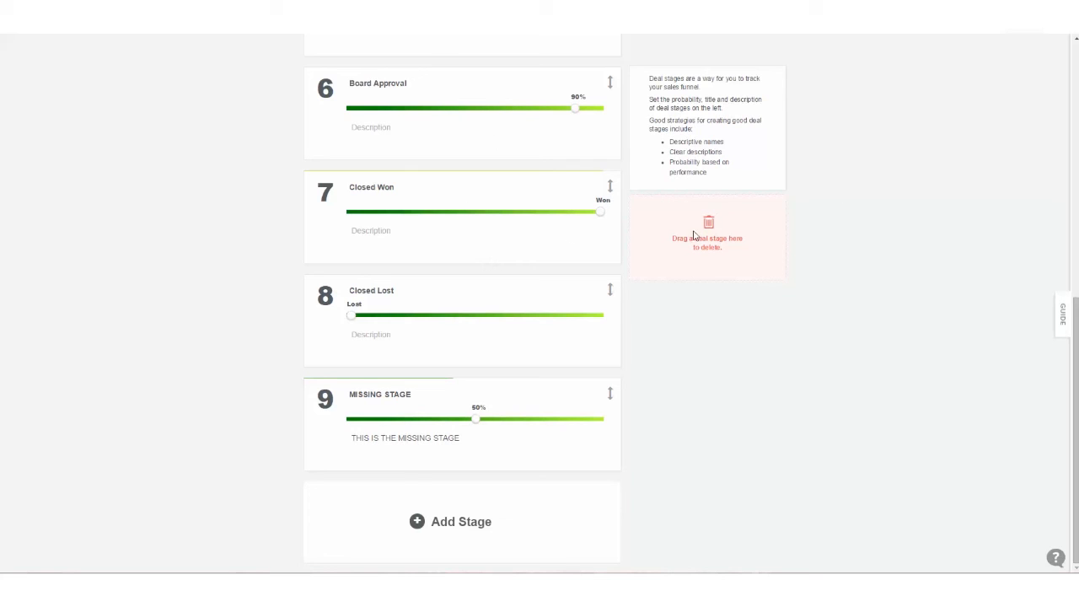
{"action": "left_click", "coordinate": [494, 398]}
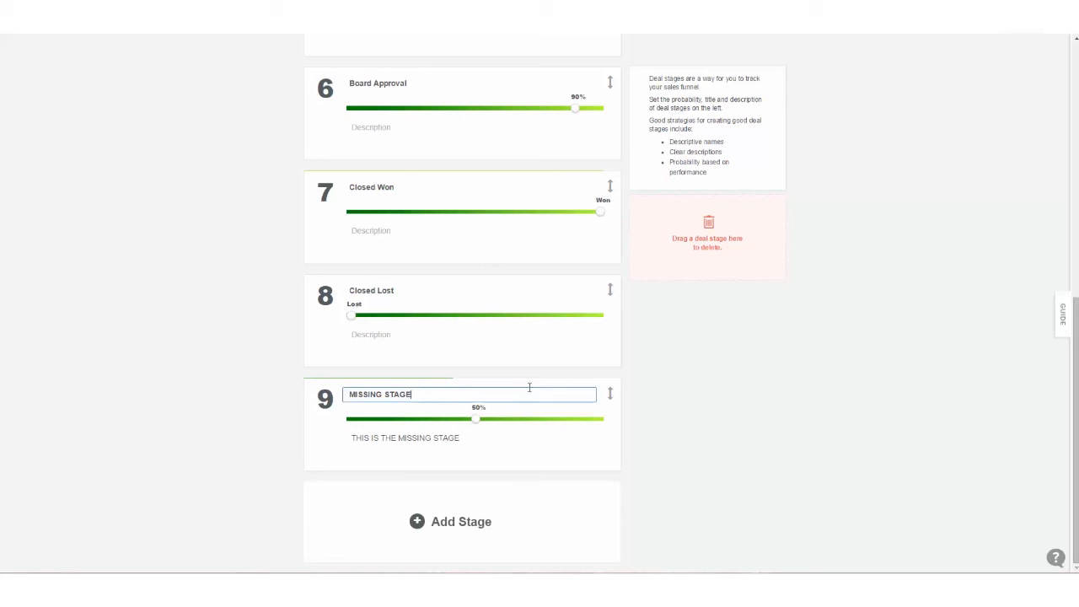
{"action": "left_click_drag", "start_coordinate": [612, 398], "coordinate": [713, 233]}
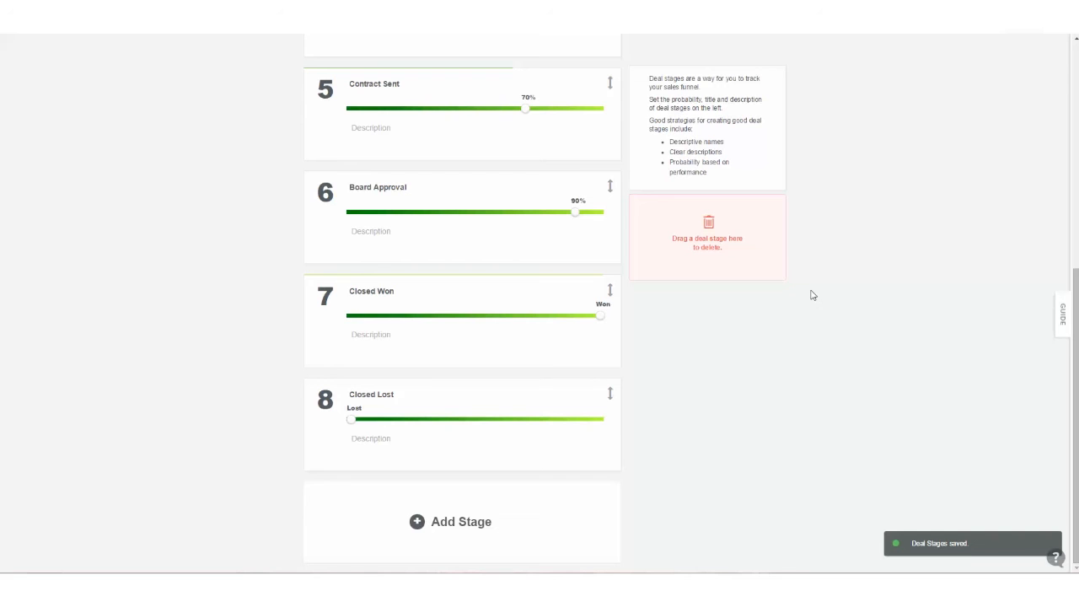
{"action": "scroll", "coordinate": [813, 295], "scroll_direction": "up", "scroll_amount": 5}
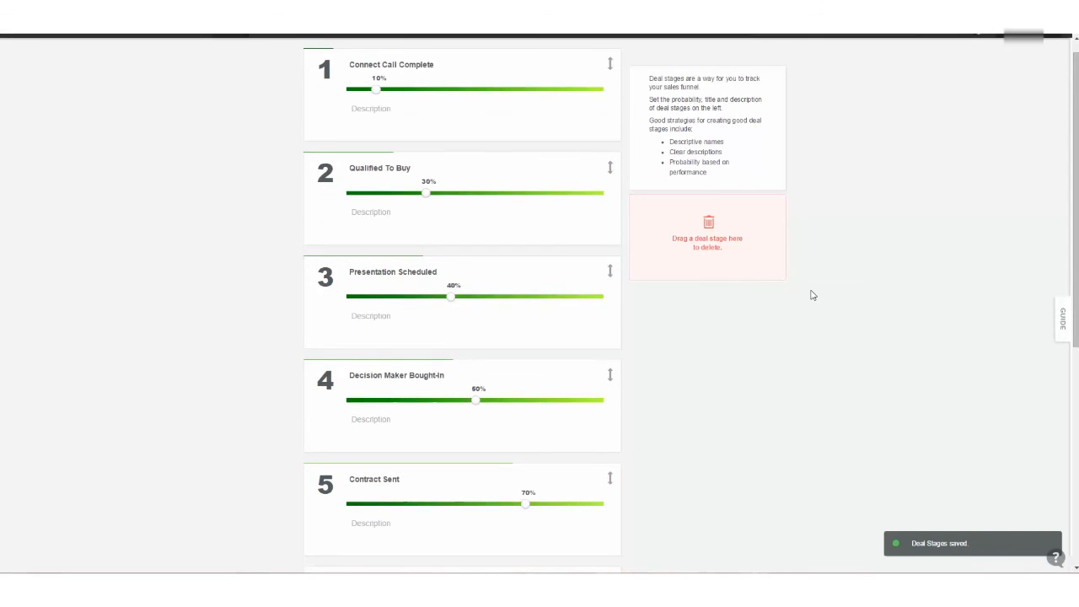